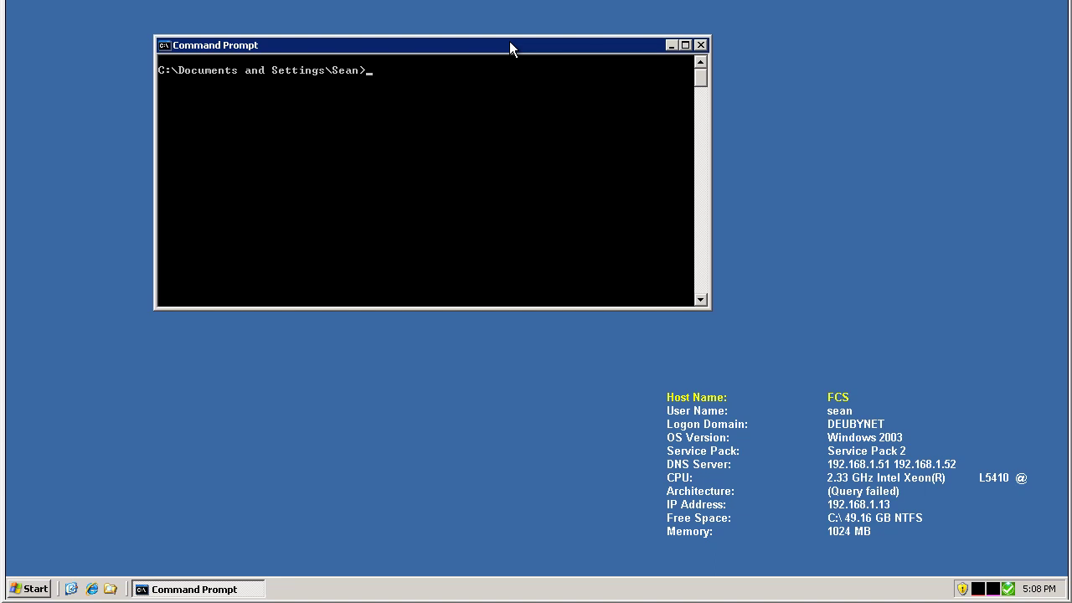
# Step: Launch replmon and open the Add Monitored Server wizard, choosing to add the server explicitly by name
pyautogui.write('replmon')
pyautogui.press('Return')
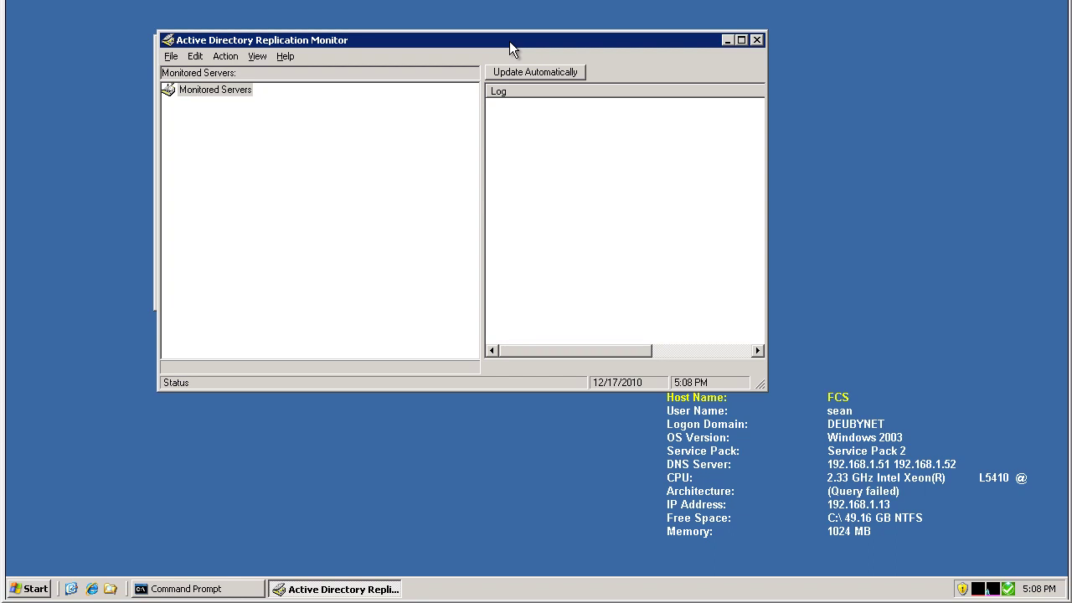
pyautogui.rightClick(200, 94)
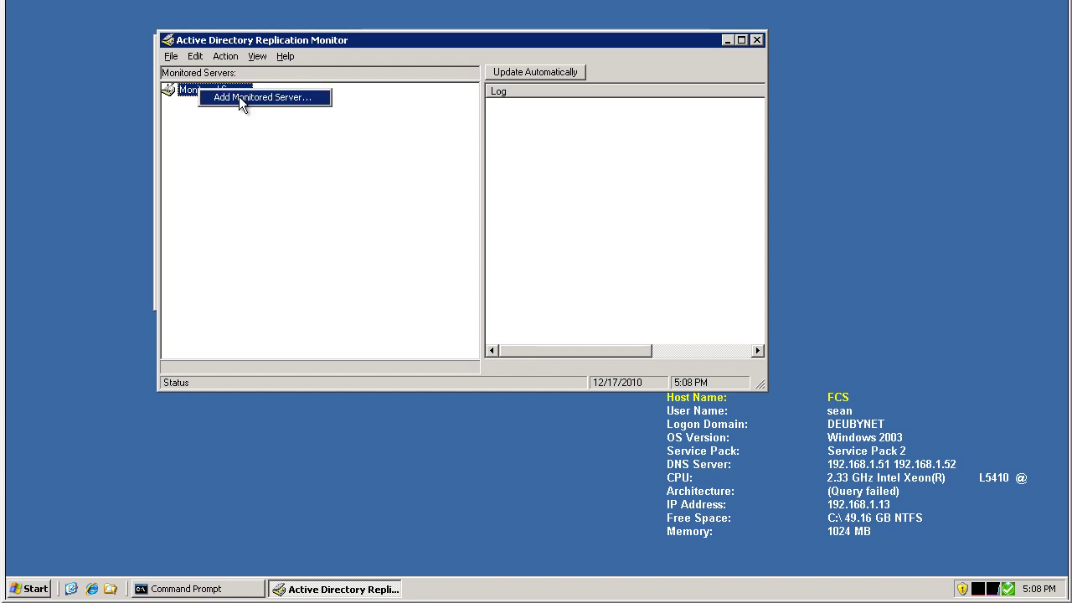
pyautogui.click(238, 96)
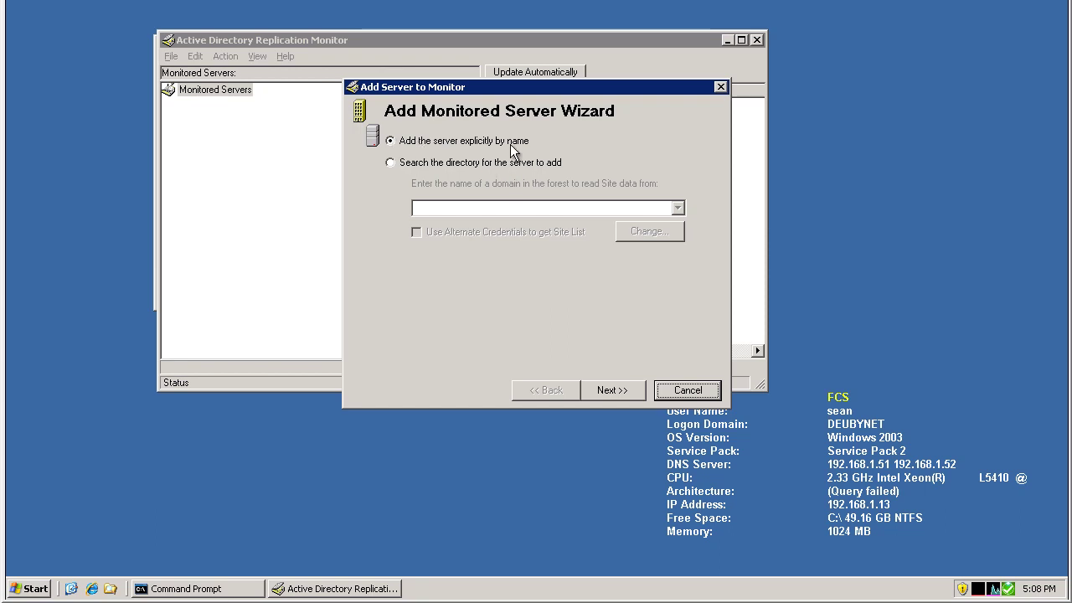
pyautogui.click(605, 390)
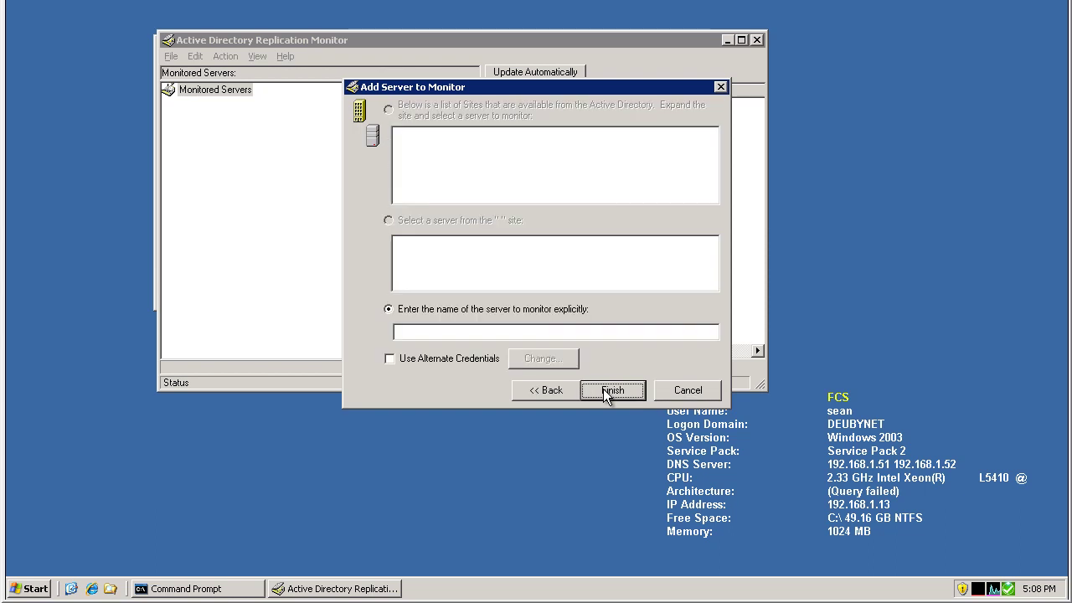
# Step: Enter godan as the server to monitor explicitly and finish adding it
pyautogui.click(427, 336)
pyautogui.write('FCS')
pyautogui.press('BackSpace')
pyautogui.press('BackSpace')
pyautogui.press('BackSpace')
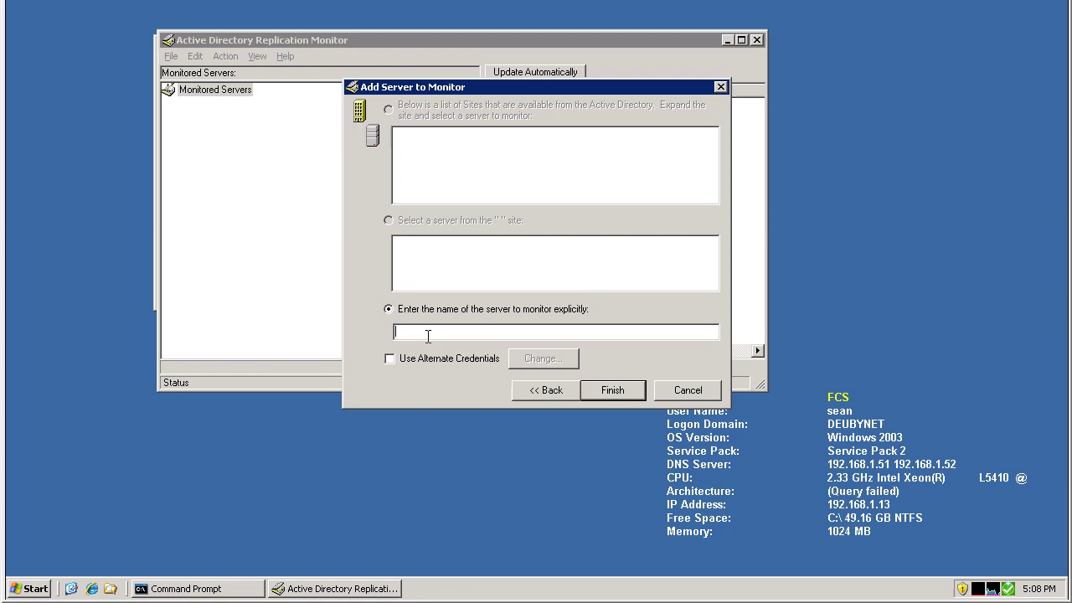
pyautogui.write('godan')
pyautogui.press('Return')
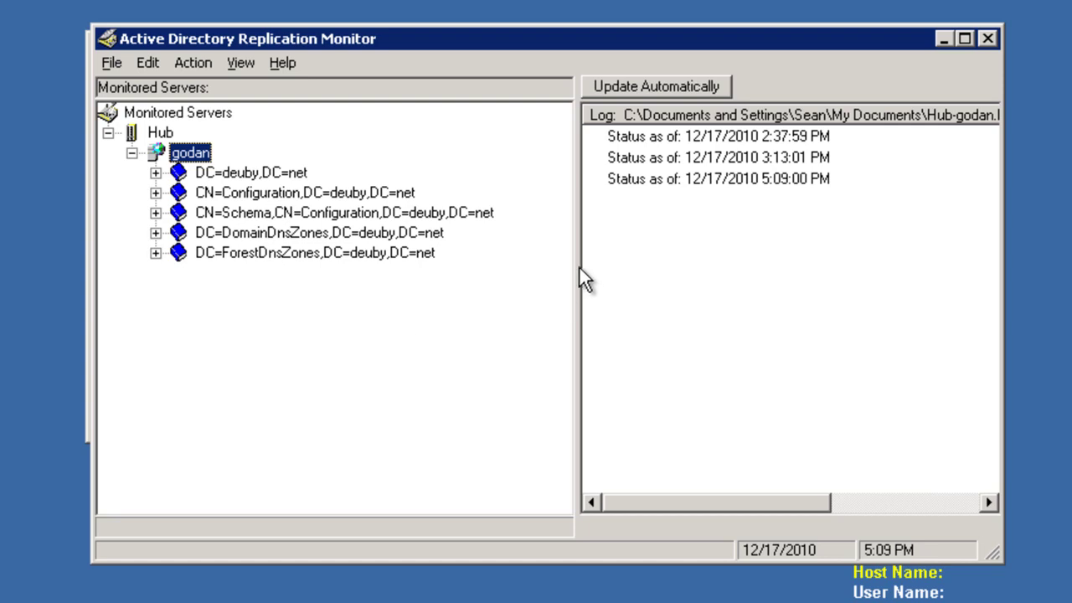
# Step: Widen the log area and expand all five directory partitions under godan to show their replication partners
pyautogui.moveTo(576, 266); pyautogui.dragTo(540, 267)
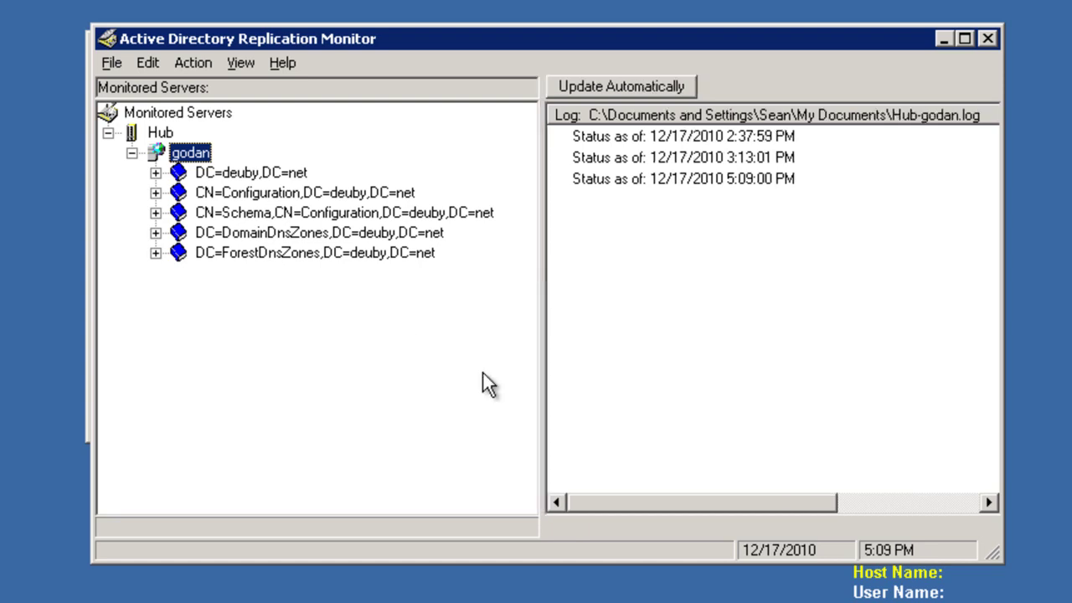
pyautogui.click(132, 153)
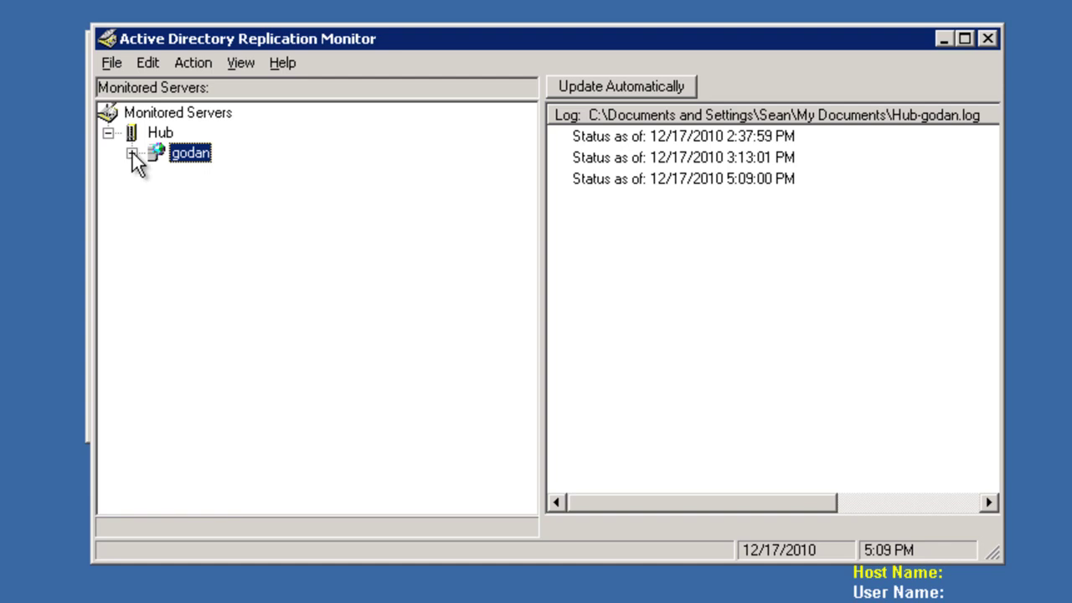
pyautogui.click(131, 153)
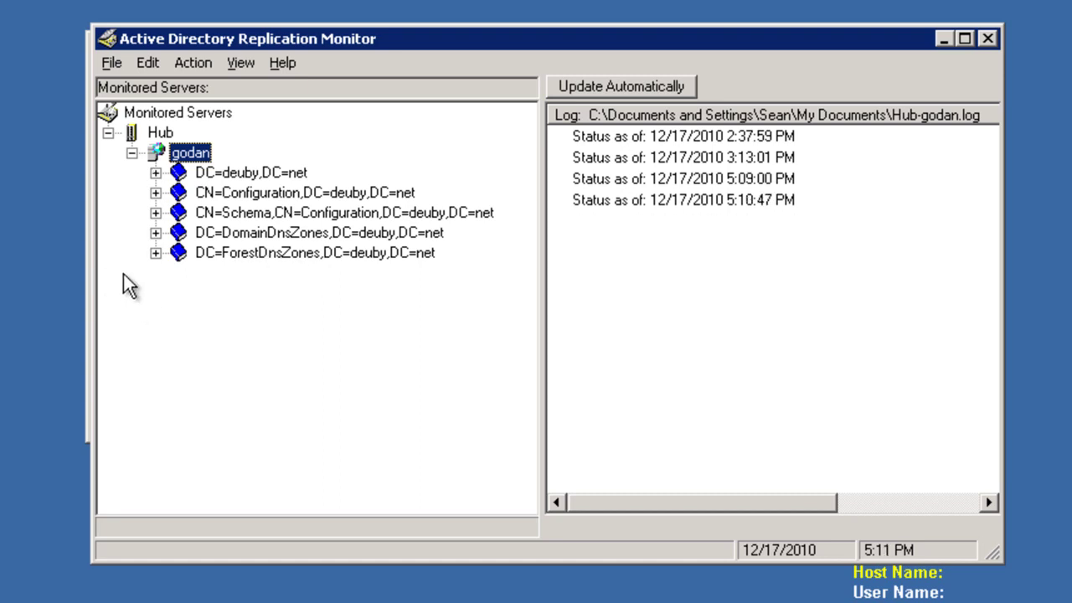
pyautogui.click(155, 173)
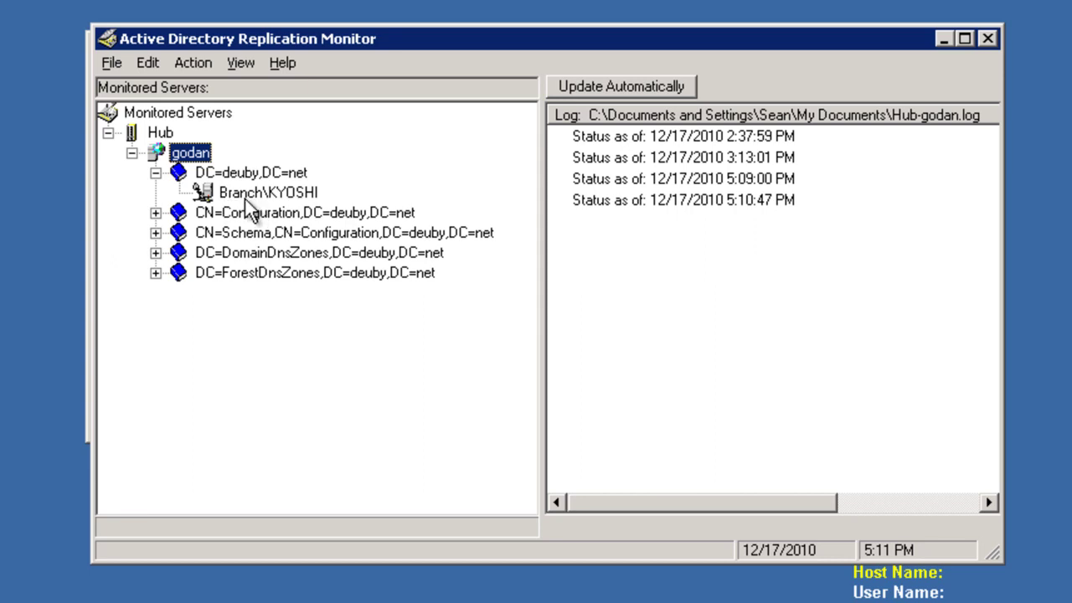
pyautogui.click(155, 214)
pyautogui.click(155, 252)
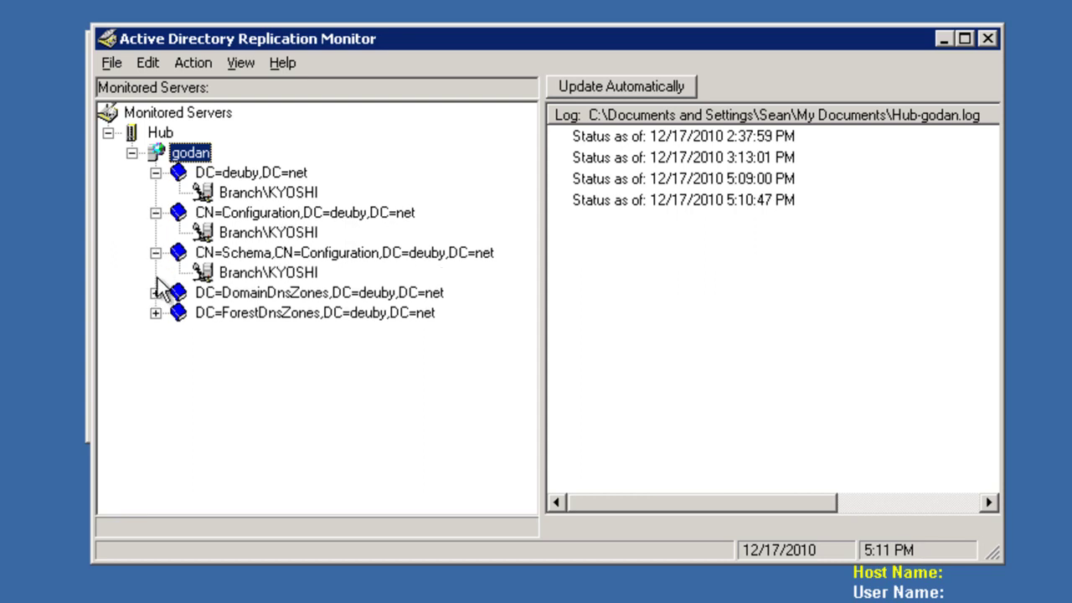
pyautogui.click(155, 293)
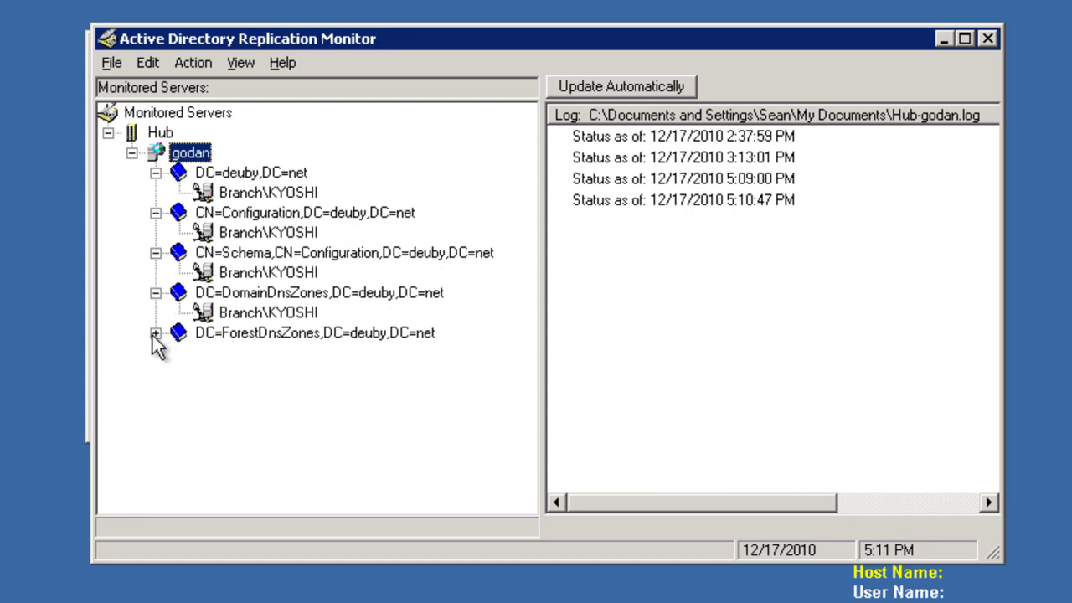
pyautogui.click(155, 334)
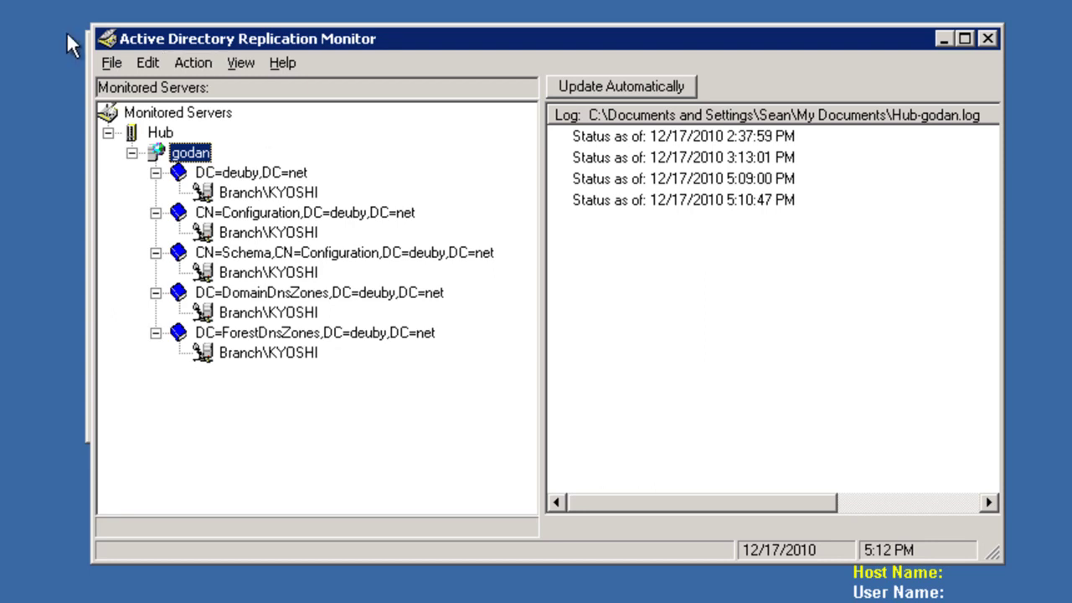
# Step: Inspect DCs.ini in the Support Tools folder and load it as the list of monitored servers
pyautogui.click(111, 62)
pyautogui.click(129, 82)
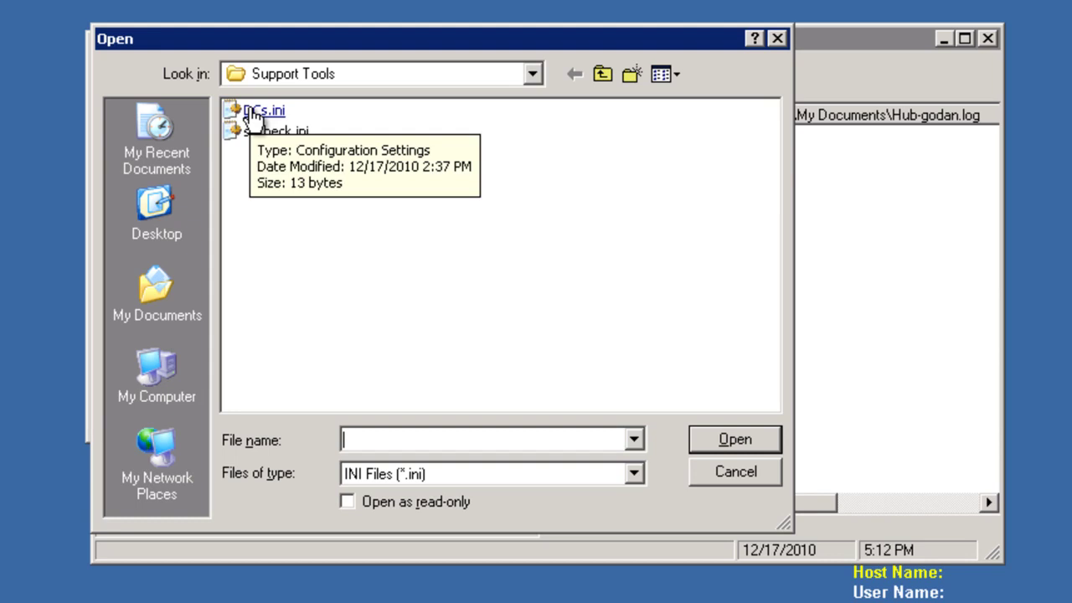
pyautogui.rightClick(253, 117)
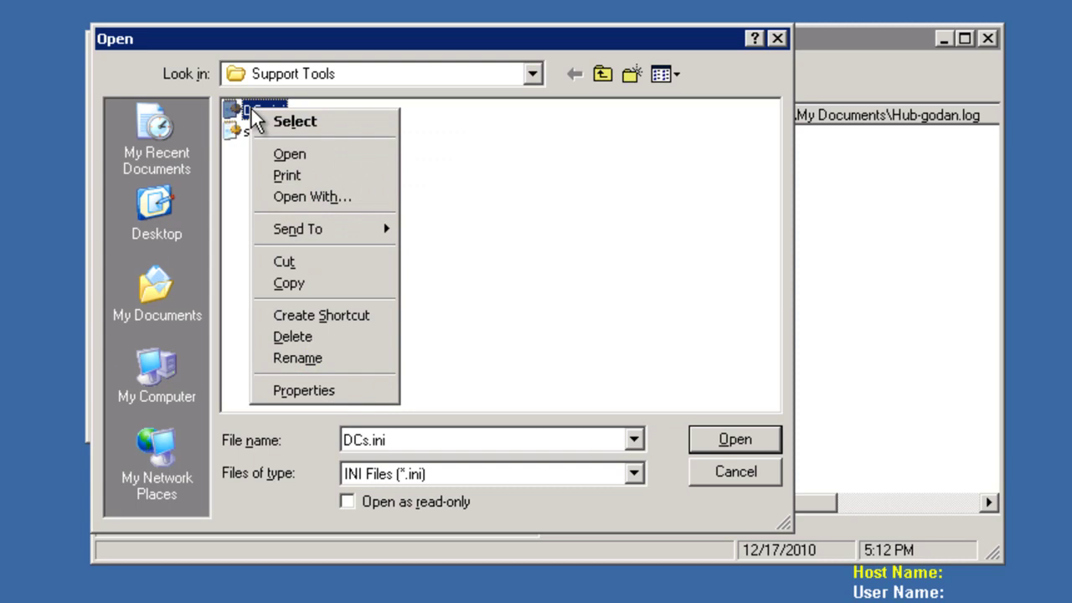
pyautogui.click(277, 154)
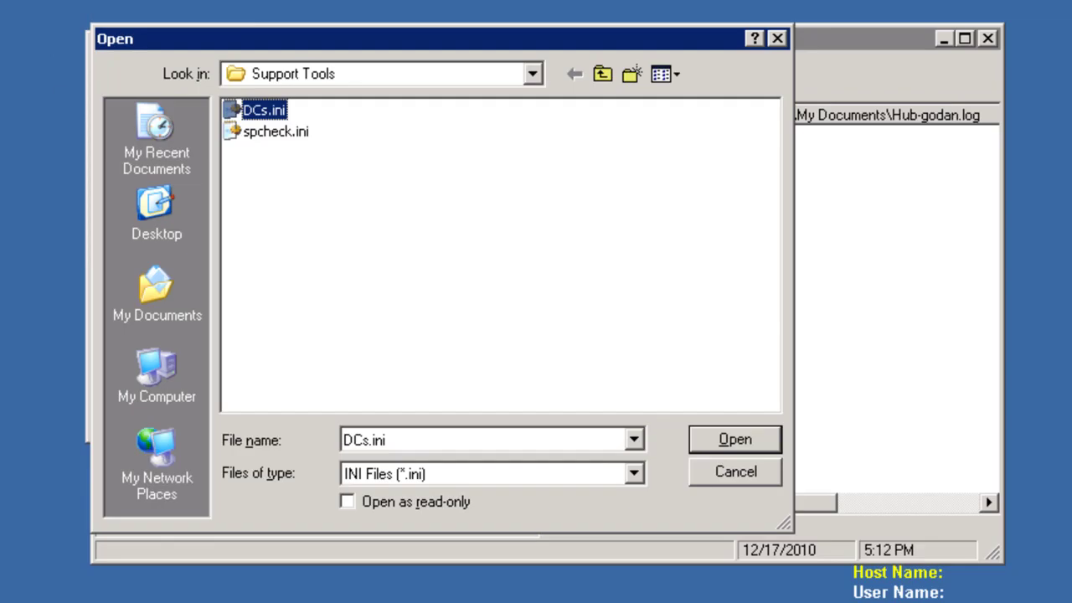
pyautogui.click(733, 443)
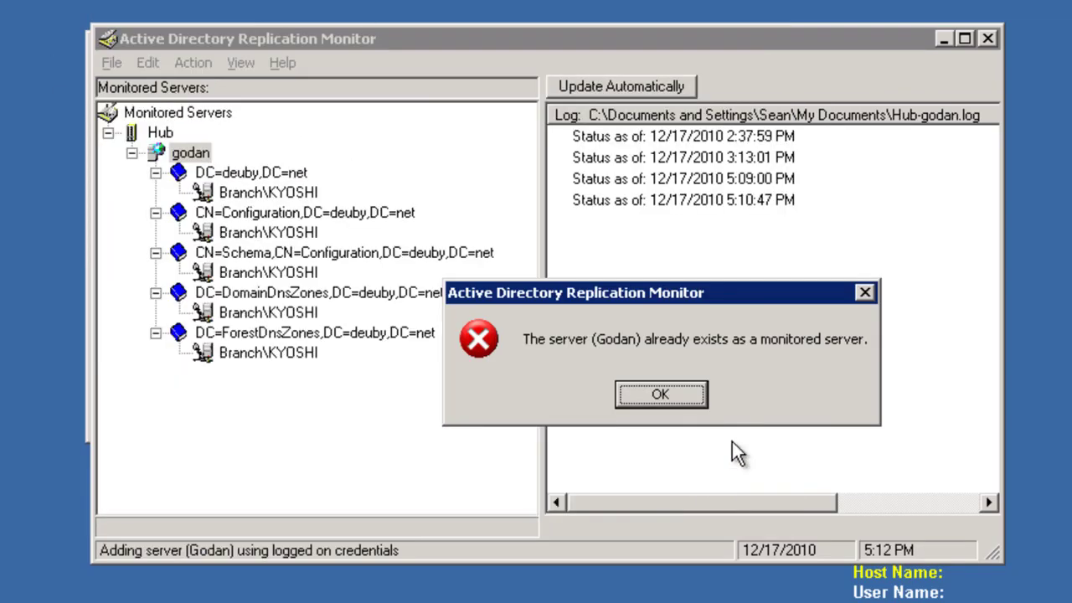
pyautogui.click(660, 394)
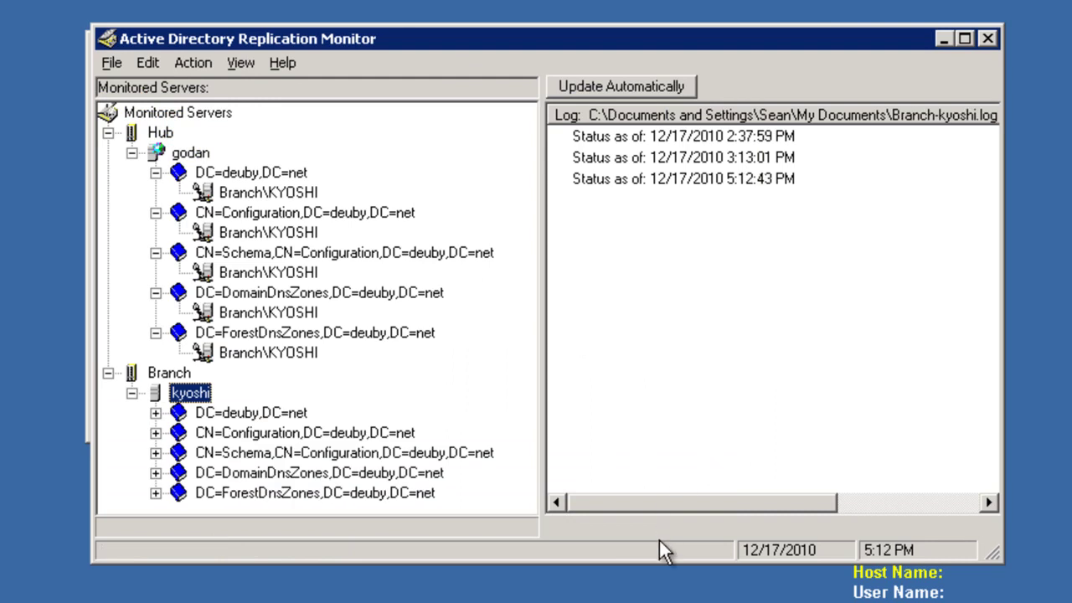
# Step: Reposition the Replication Monitor window and increase its height to make room for the server tree
pyautogui.moveTo(531, 34); pyautogui.dragTo(524, 0)
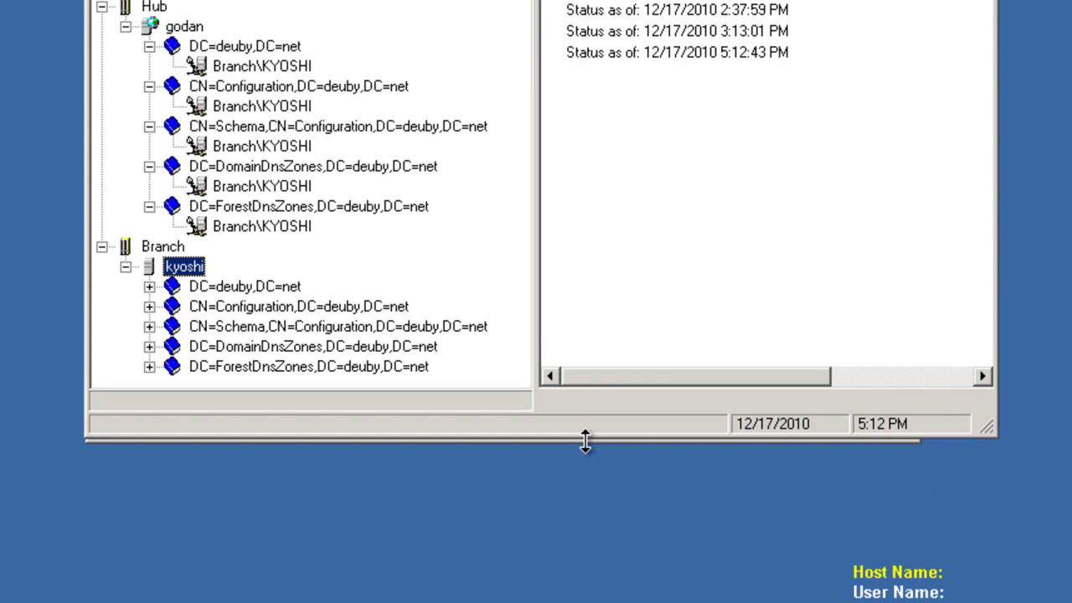
pyautogui.moveTo(502, 0); pyautogui.dragTo(516, 11)
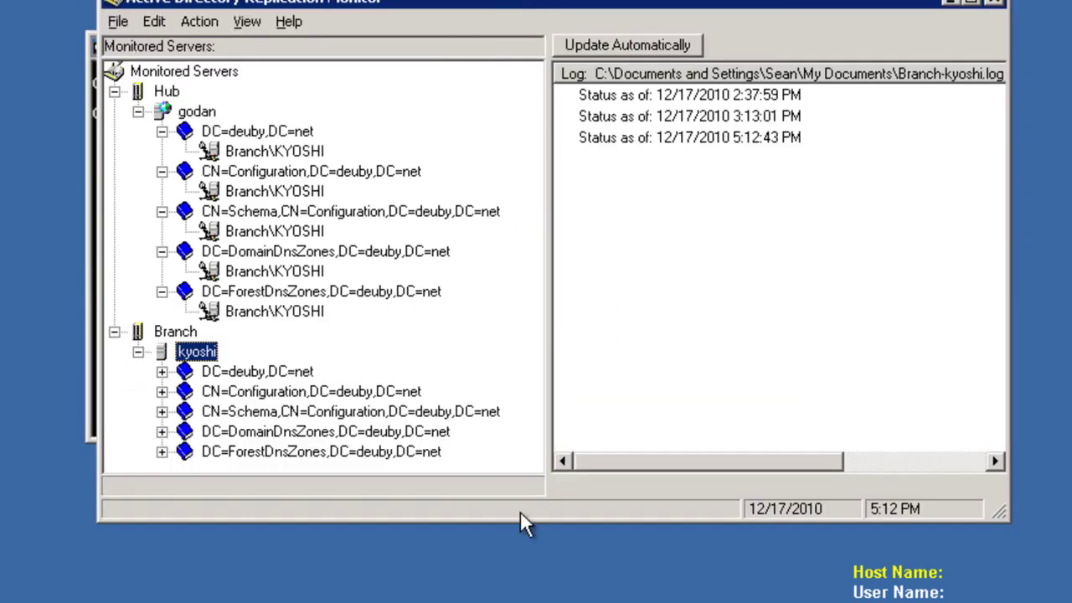
pyautogui.moveTo(531, 519); pyautogui.dragTo(531, 602)
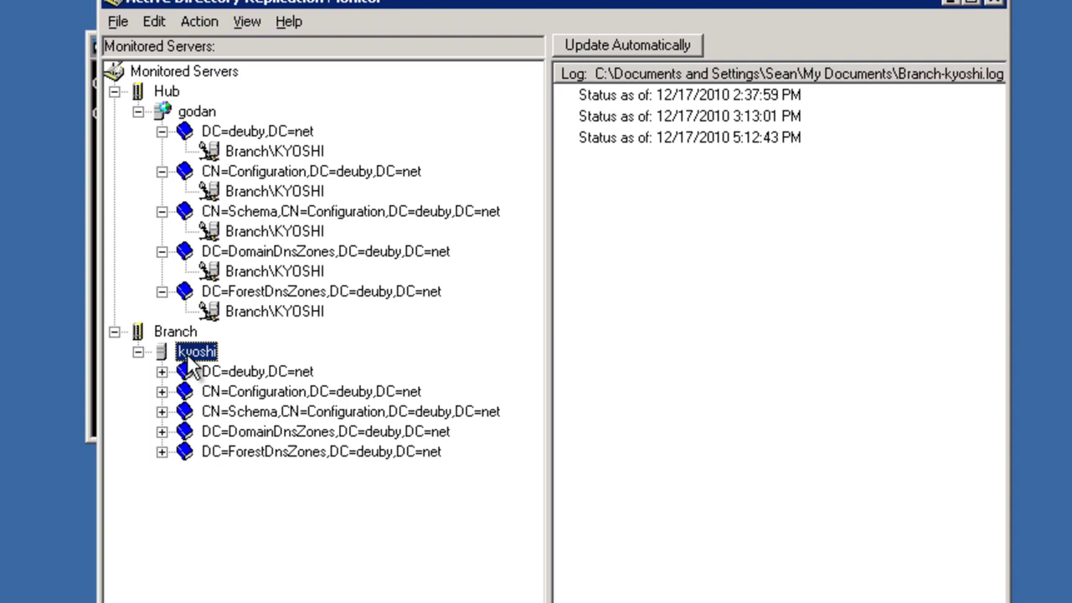
# Step: Expand all five directory partitions under kyoshi in the Branch site to show their replication partners
pyautogui.click(161, 372)
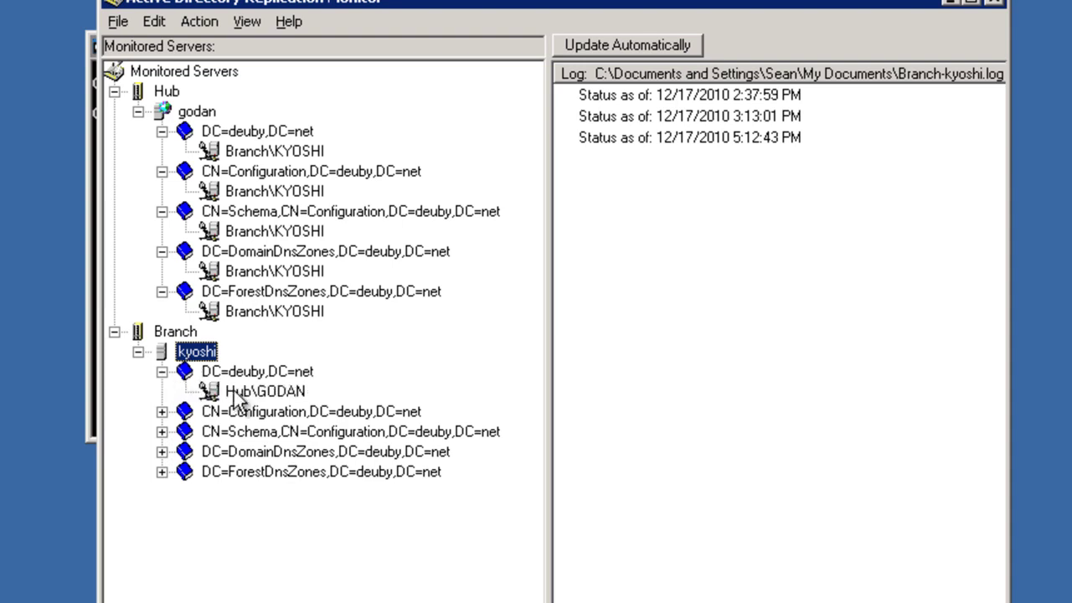
pyautogui.click(162, 412)
pyautogui.click(162, 452)
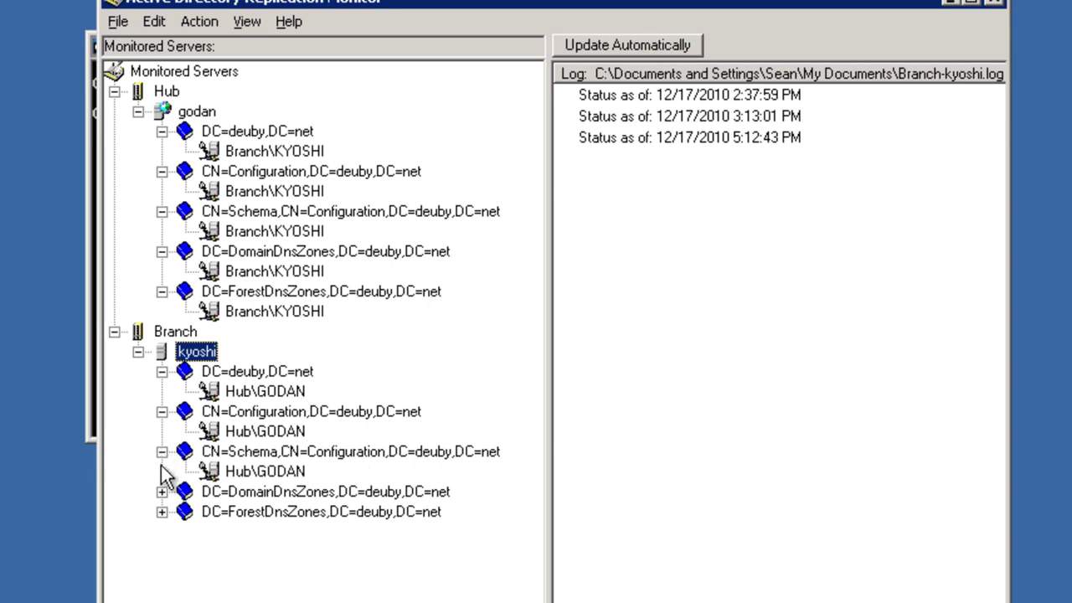
pyautogui.click(162, 491)
pyautogui.click(162, 532)
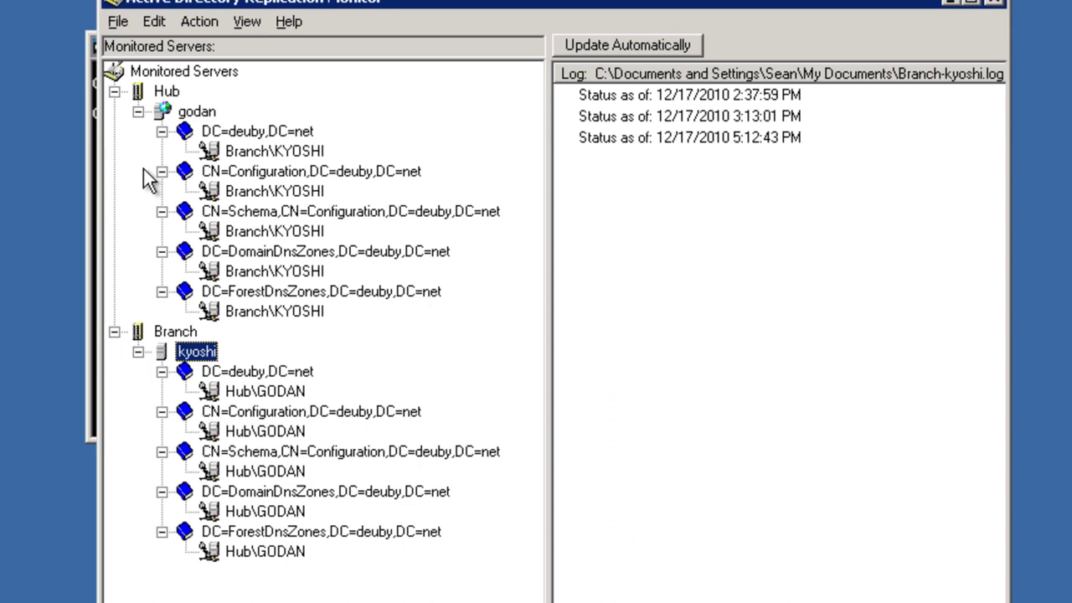
# Step: Examine the replication log of partner Branch\KYOSHI in godan's DC=deuby,DC=net partition, widening the window to read it
pyautogui.click(248, 134)
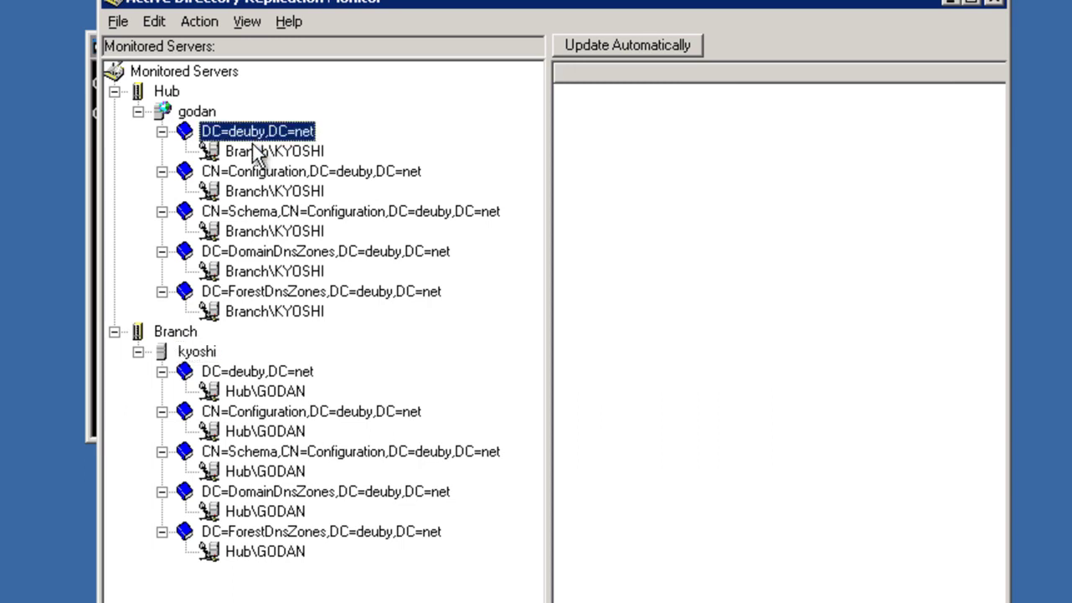
pyautogui.click(280, 154)
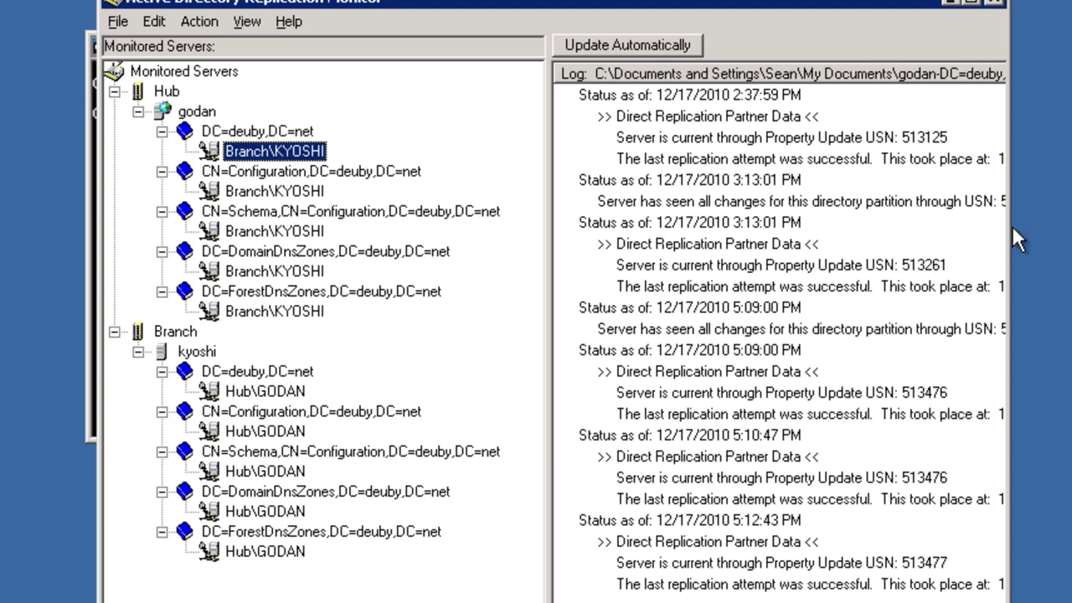
pyautogui.moveTo(1009, 232); pyautogui.dragTo(1069, 232)
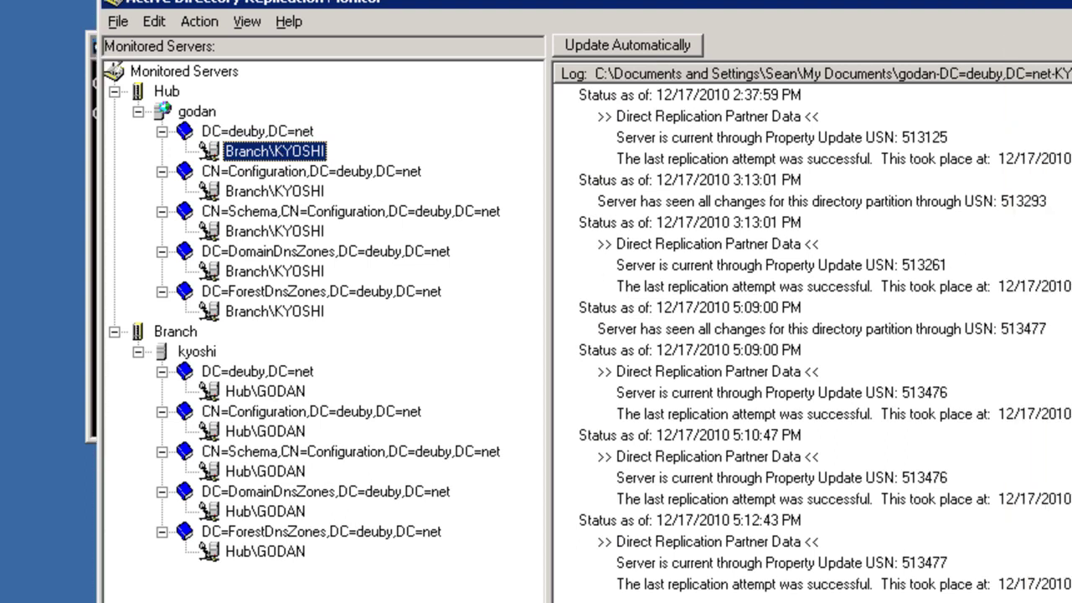
# Step: Start automatic updates with a 60-minute interval, and cancel the auto update
pyautogui.click(624, 44)
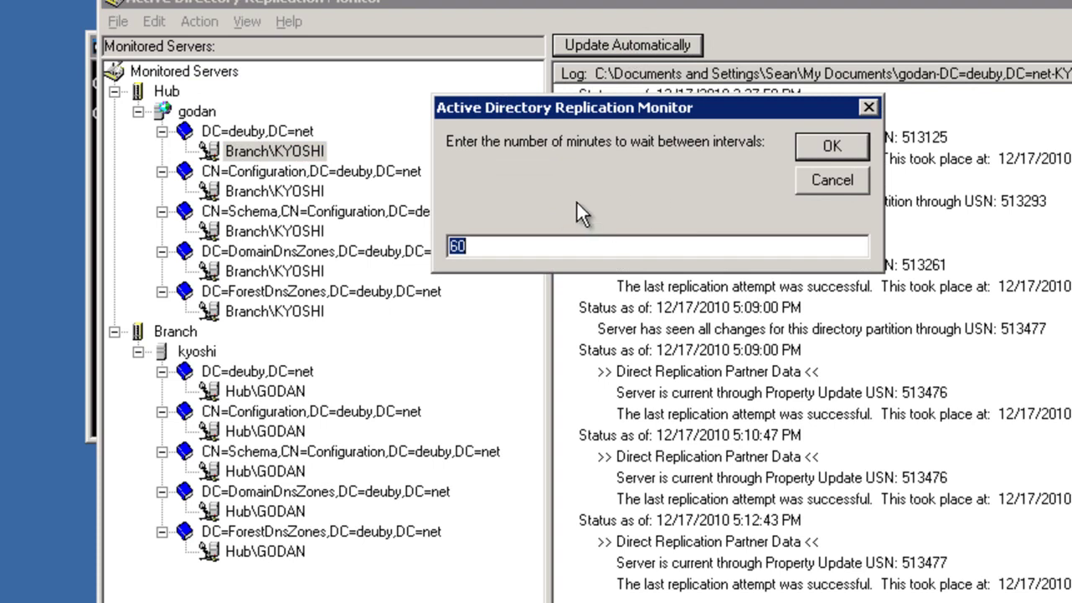
pyautogui.click(838, 149)
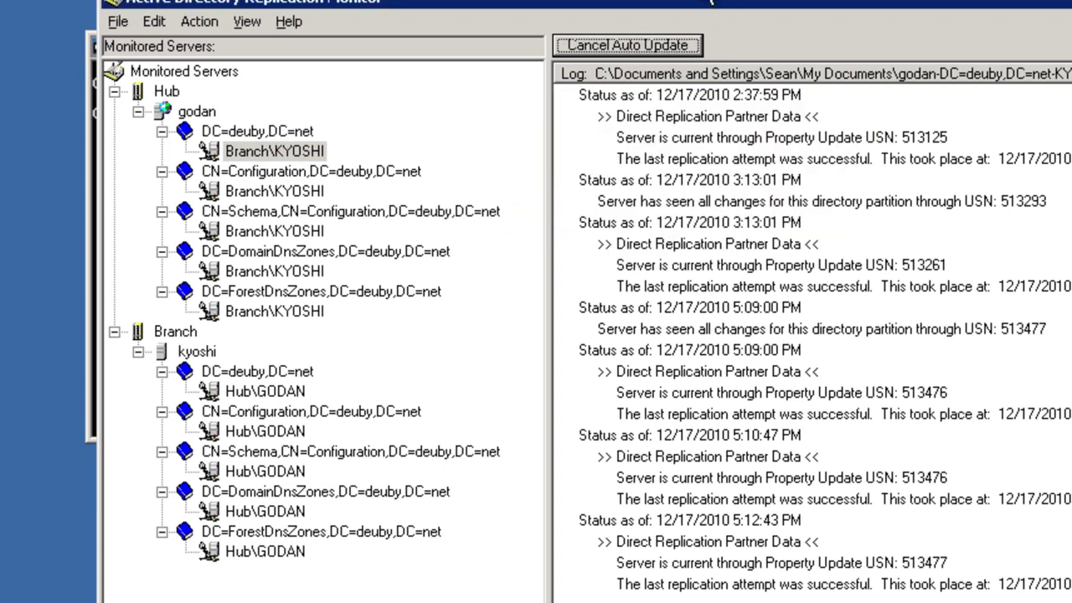
pyautogui.click(655, 43)
# Step: Enable Show Transitive Replication Partners and Extended Data in the Replication Monitor options and apply the change
pyautogui.click(204, 26)
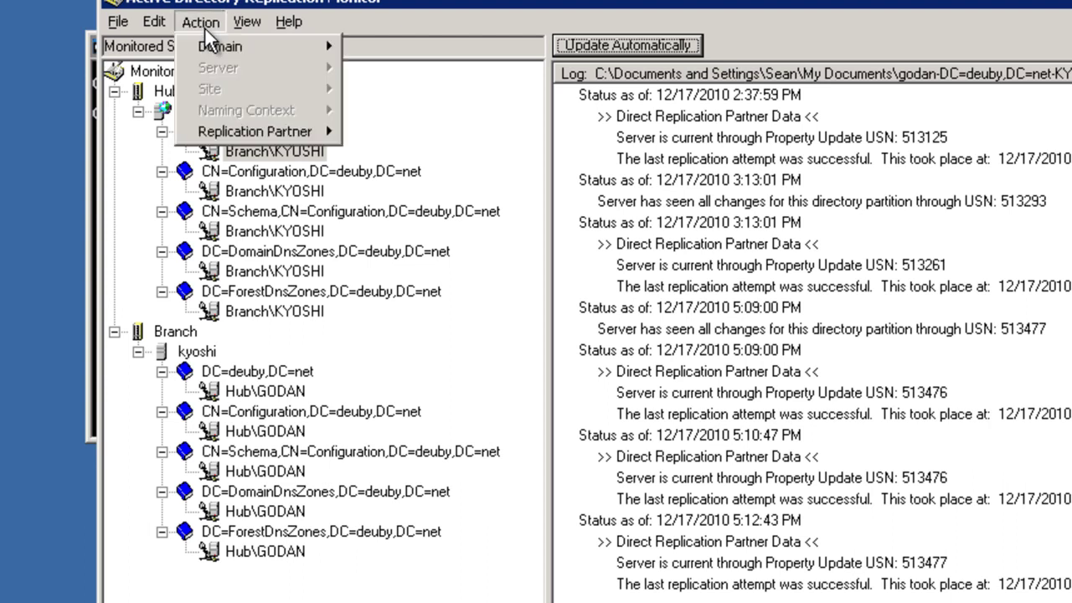
pyautogui.moveTo(256, 28)
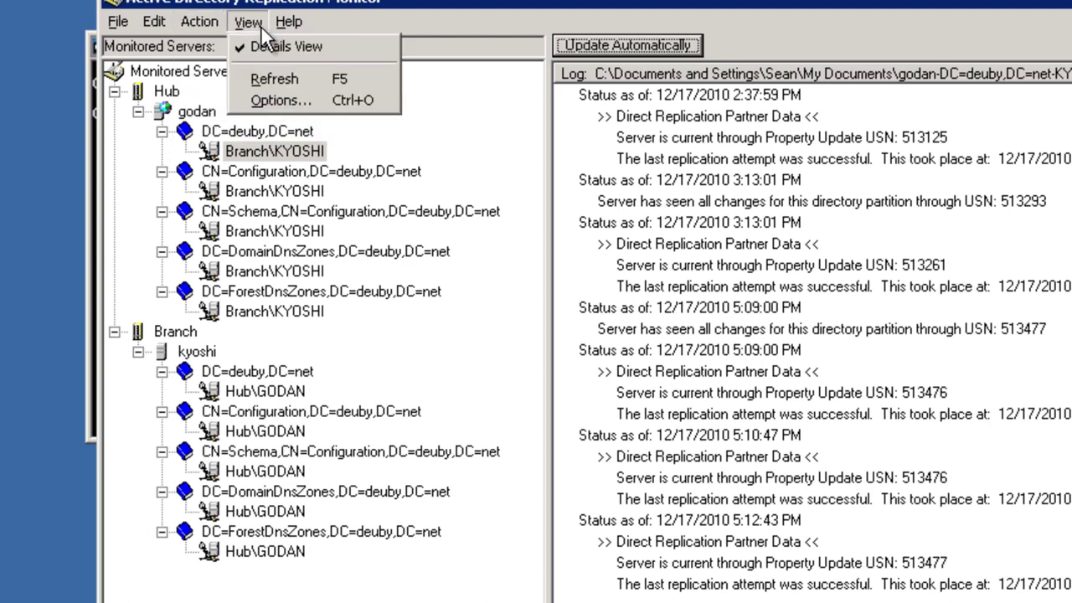
pyautogui.click(270, 99)
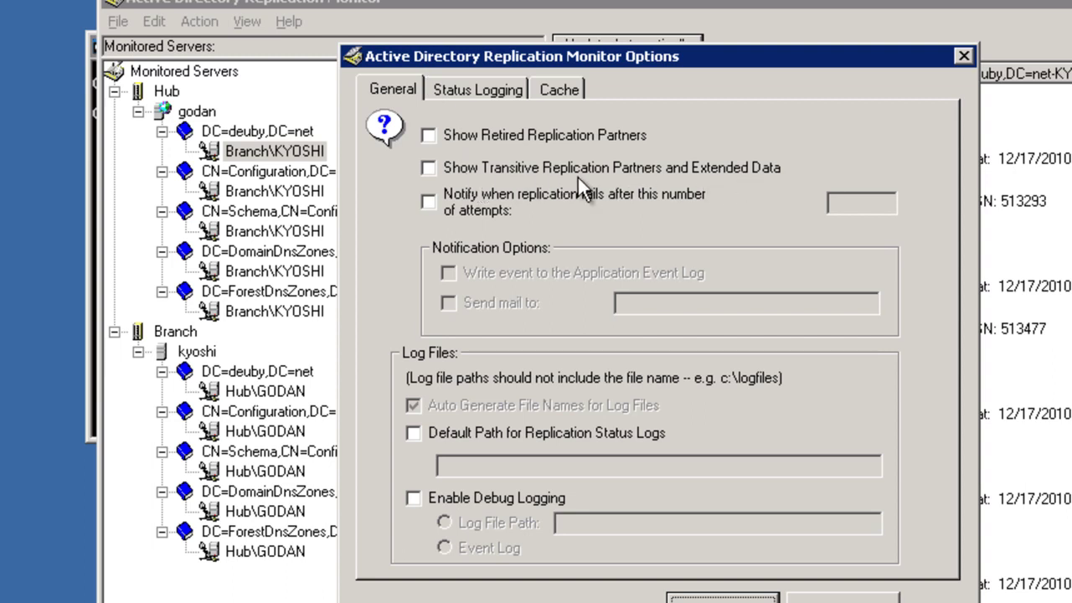
pyautogui.click(427, 168)
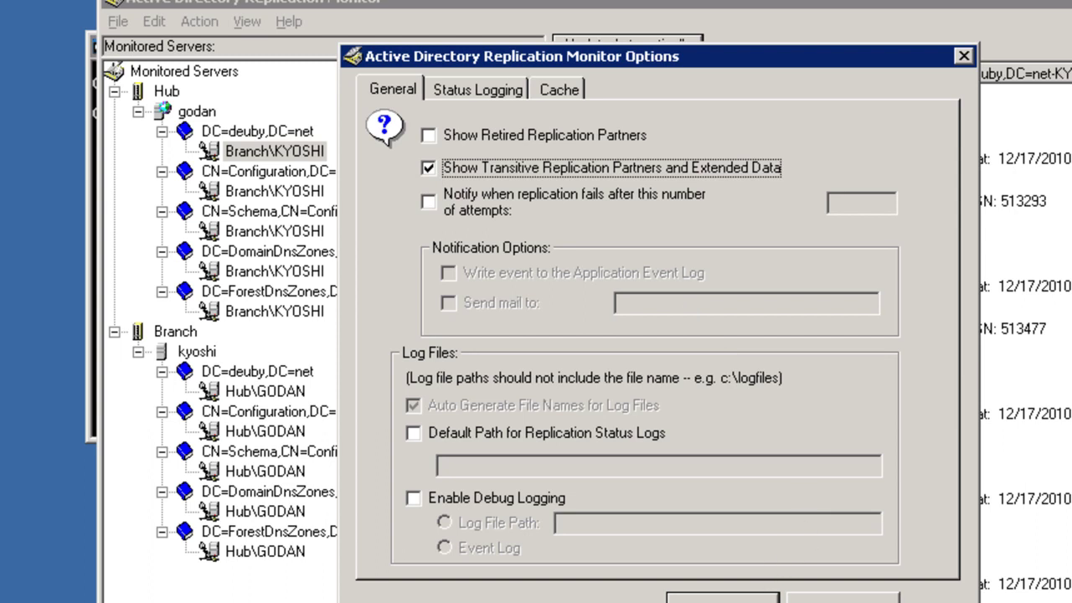
pyautogui.press('Return')
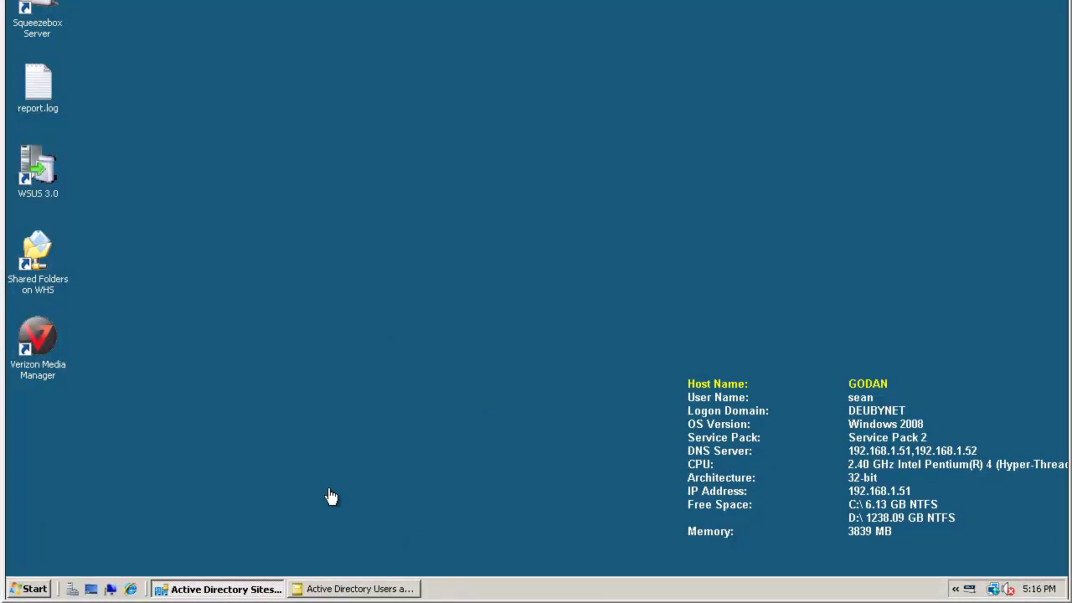
# Step: In Active Directory Users and Computers, enter the full name as display name for the CarTalk user described as Elvis Impersonator and save it
pyautogui.click(347, 591)
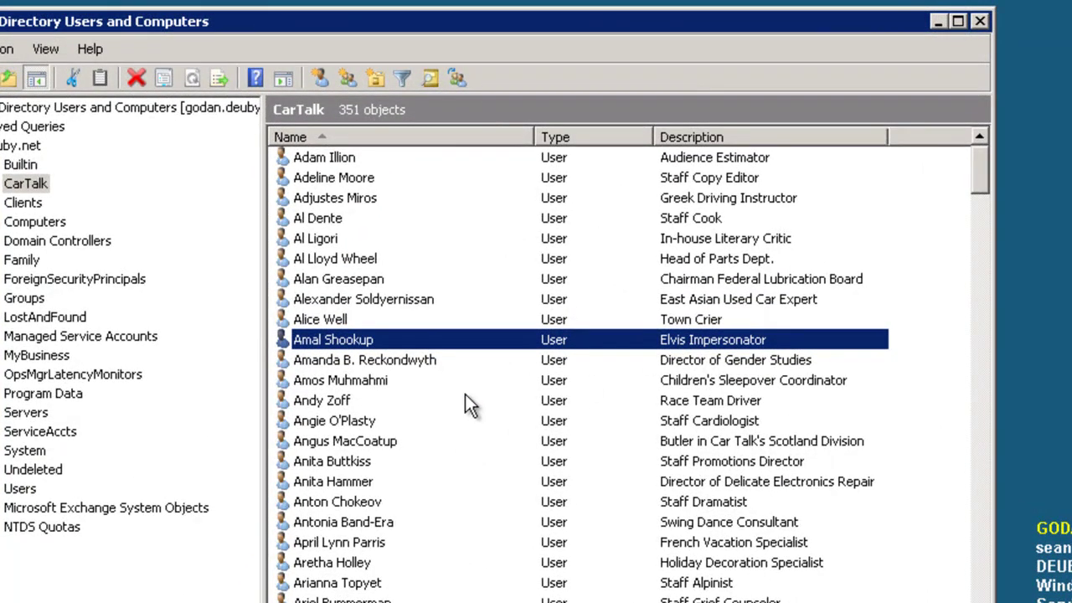
pyautogui.doubleClick(369, 340)
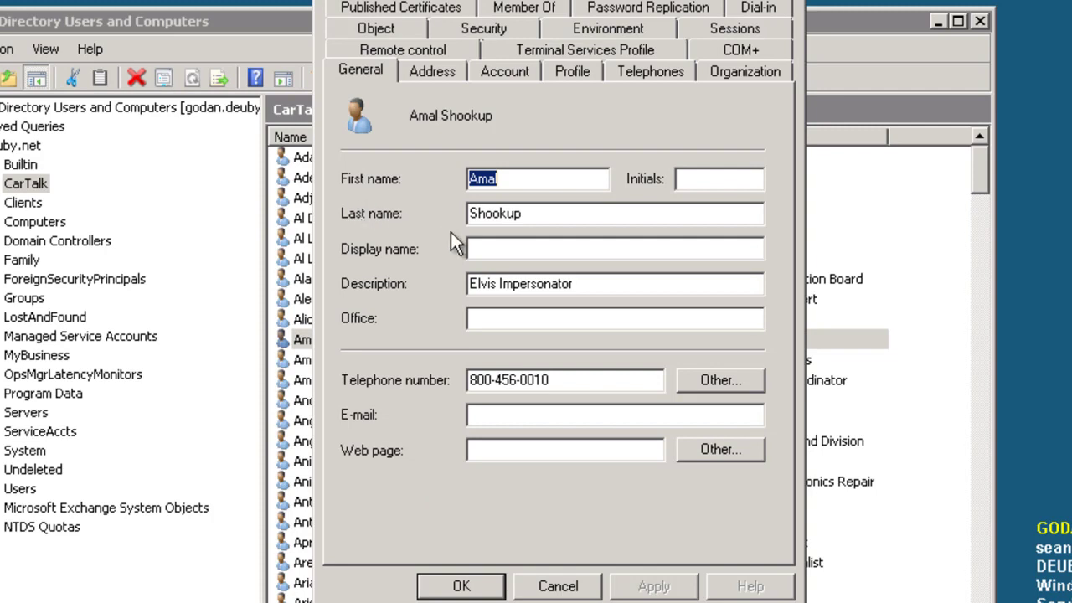
pyautogui.click(486, 249)
pyautogui.rightClick(487, 250)
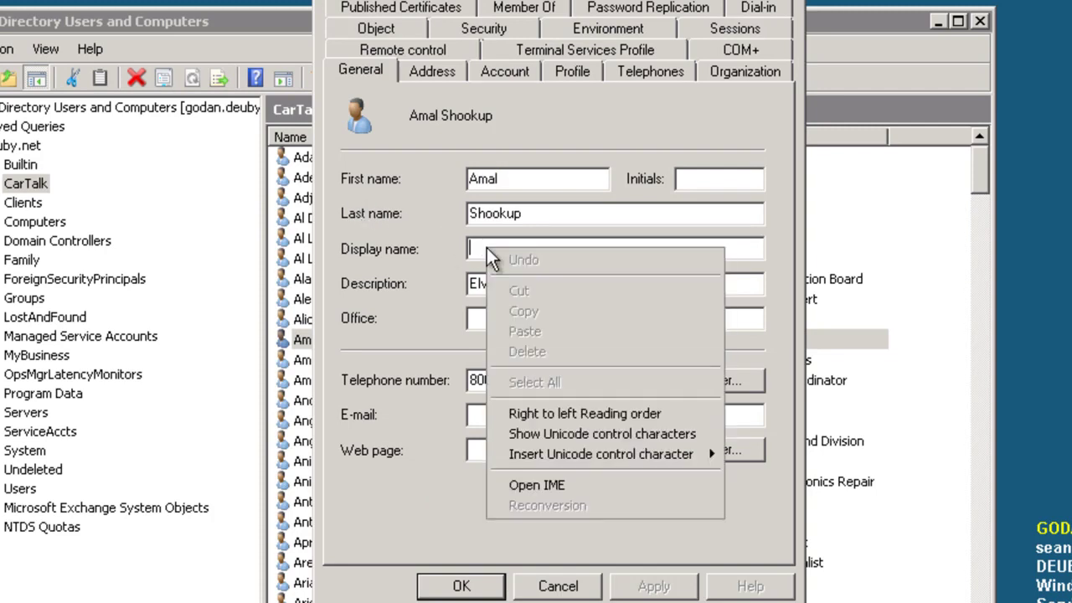
pyautogui.click(479, 249)
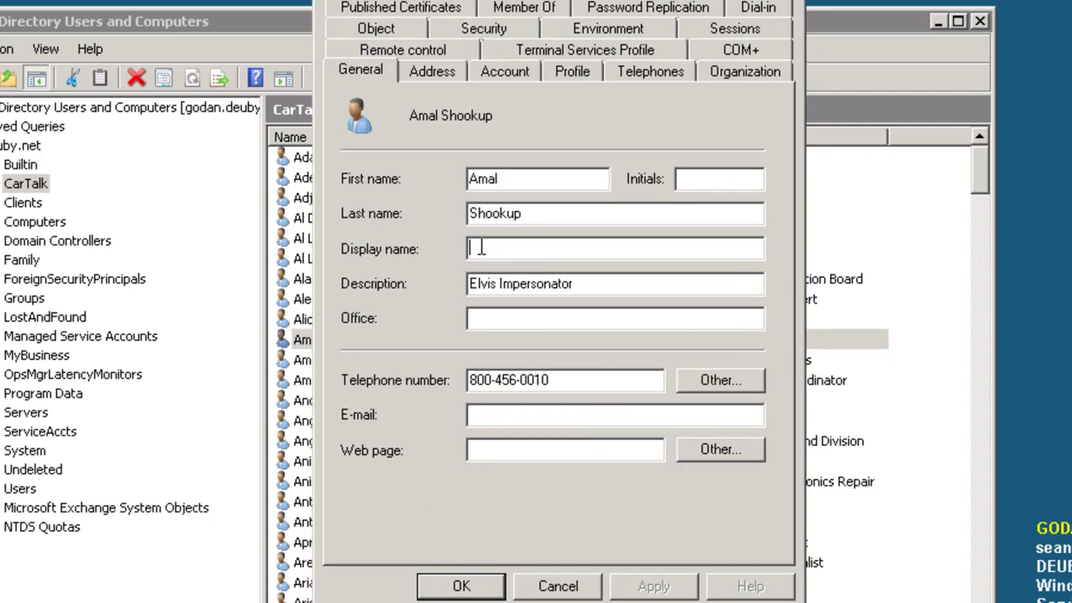
pyautogui.write('Amal Shookup')
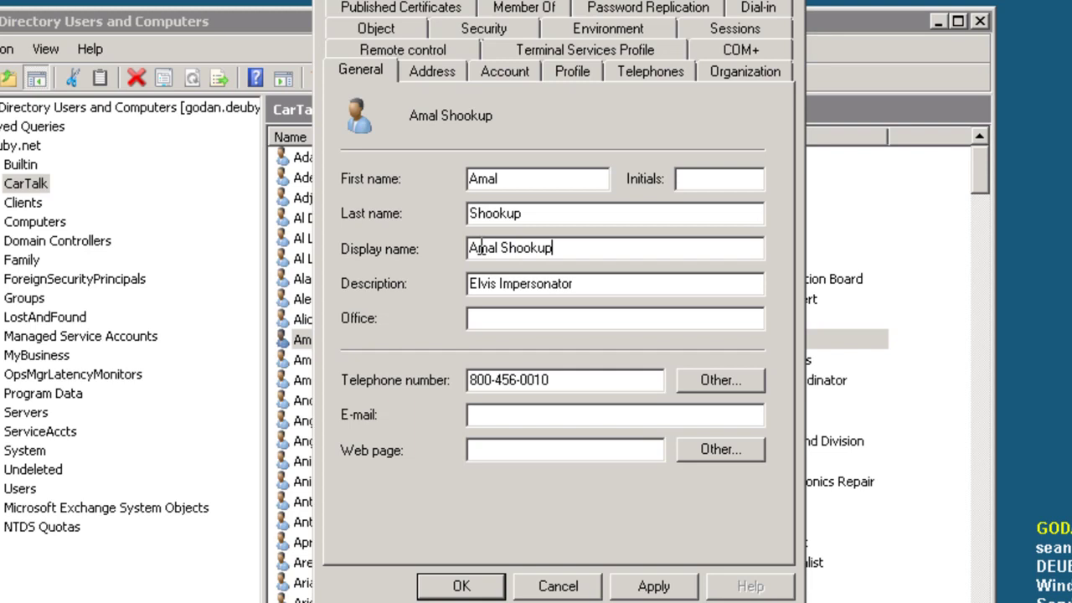
pyautogui.click(485, 583)
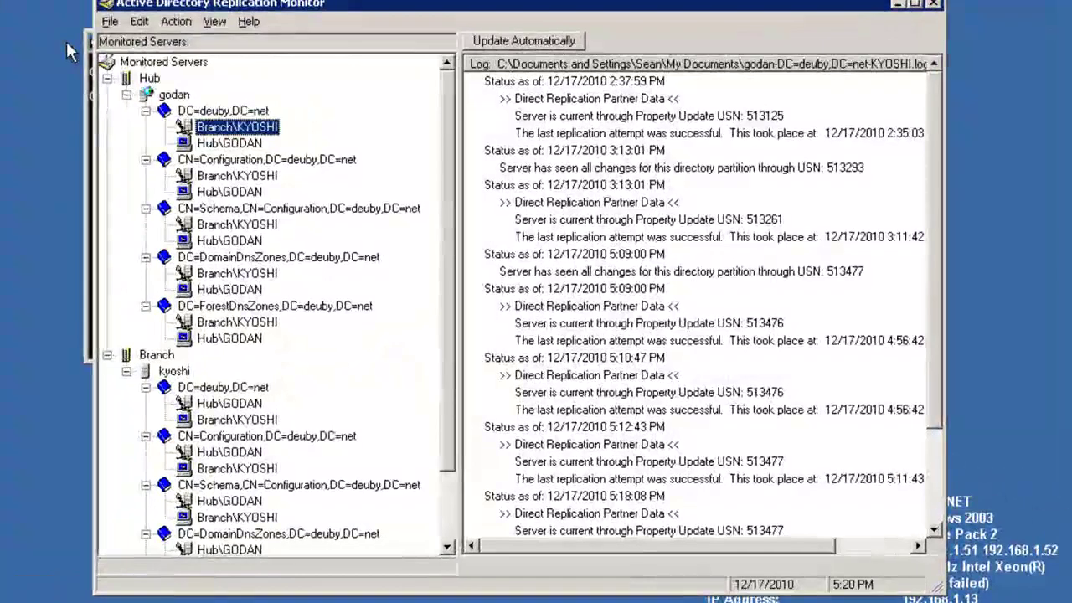
# Step: Refresh Replication Monitor and check current USN and un-replicated objects for Hub\GODAN under kyoshi's DC=deuby,DC=net, using the credentials already supplied for the server
pyautogui.click(252, 28)
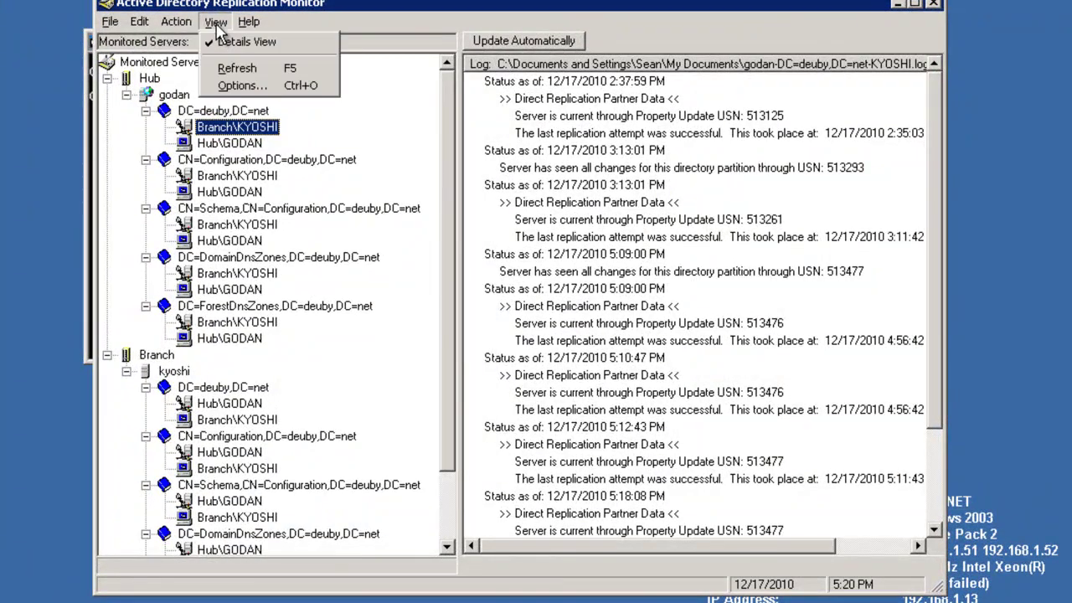
pyautogui.click(240, 69)
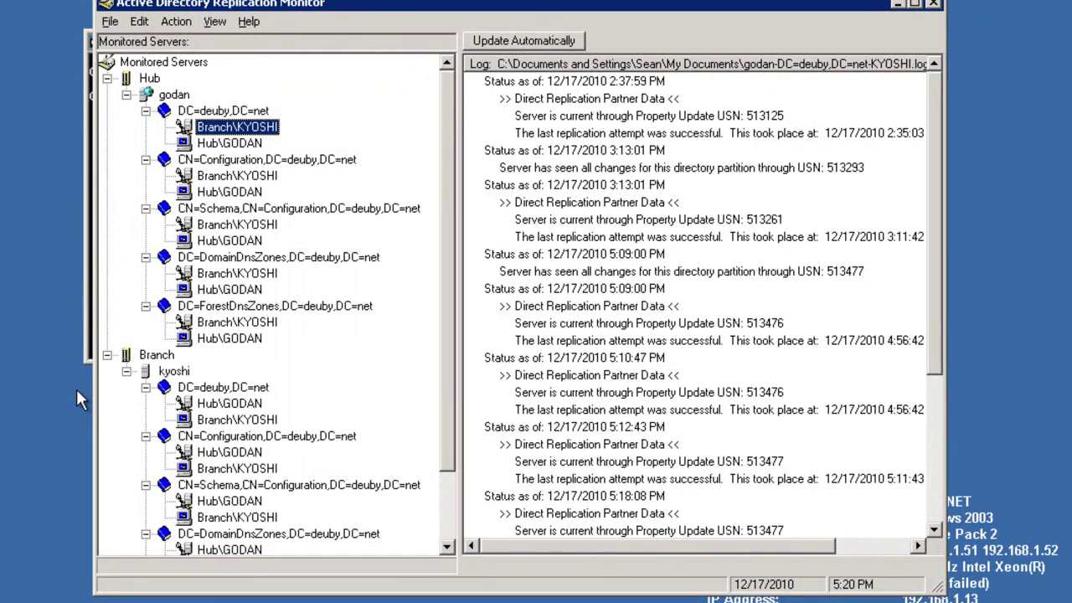
pyautogui.click(228, 404)
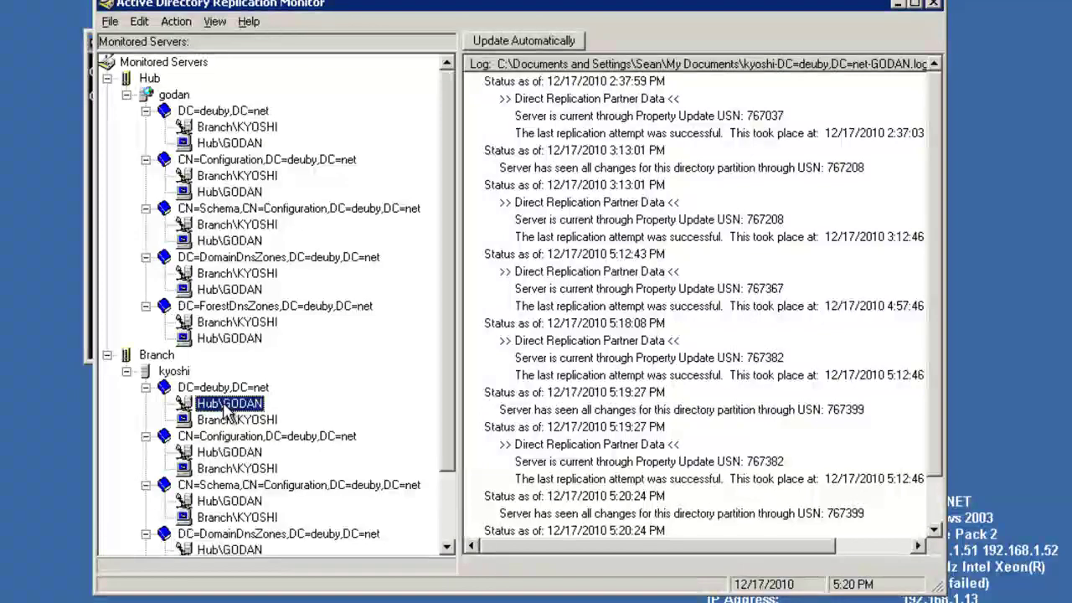
pyautogui.rightClick(226, 410)
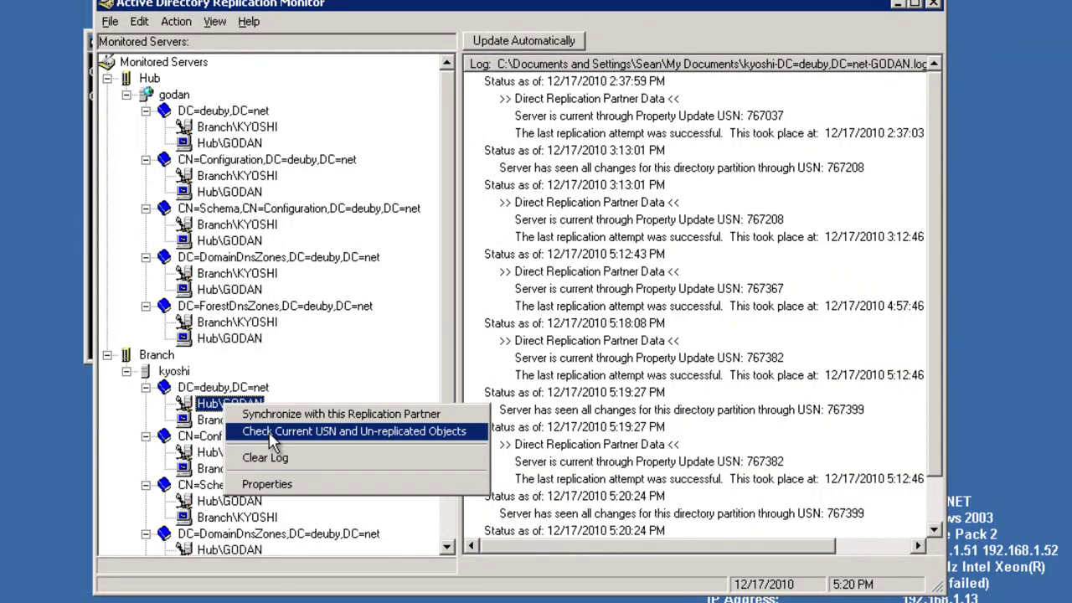
pyautogui.click(273, 432)
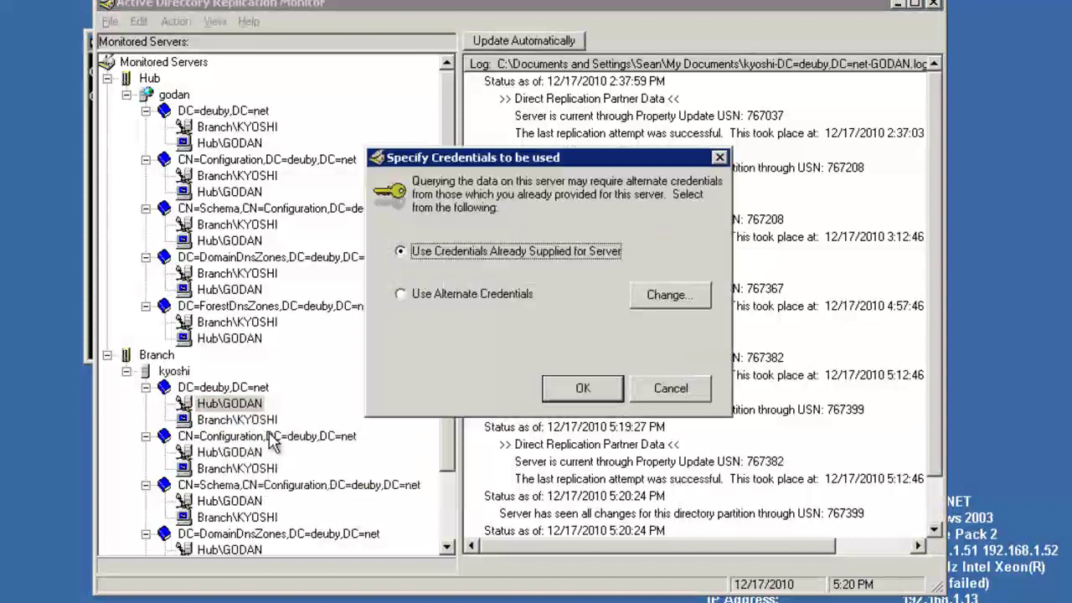
pyautogui.click(584, 389)
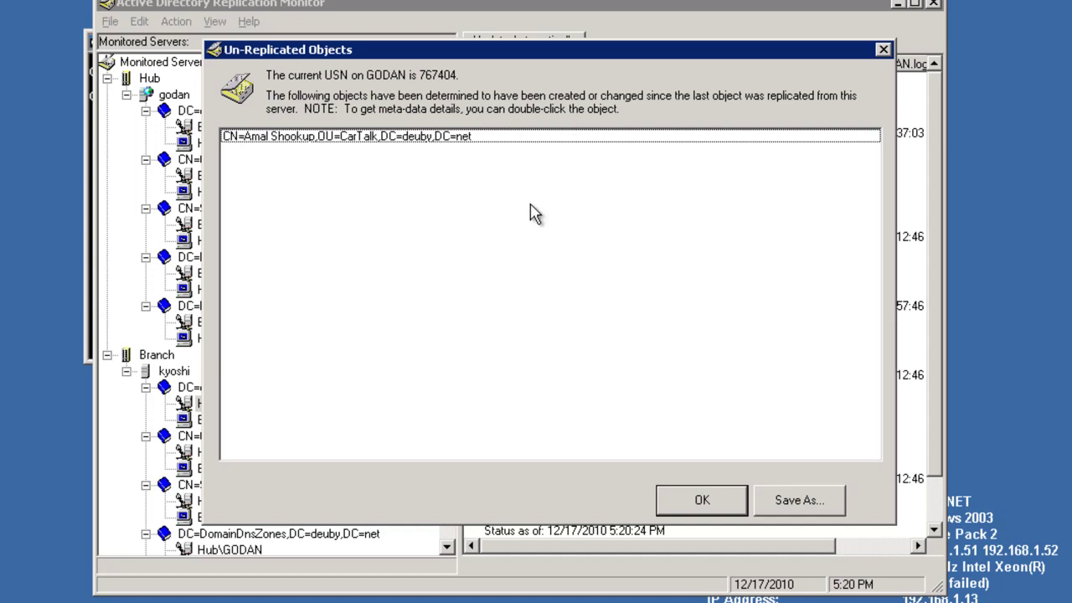
# Step: Try to view the metadata details of the un-replicated CarTalk user object with the credentials already supplied for the server
pyautogui.doubleClick(266, 147)
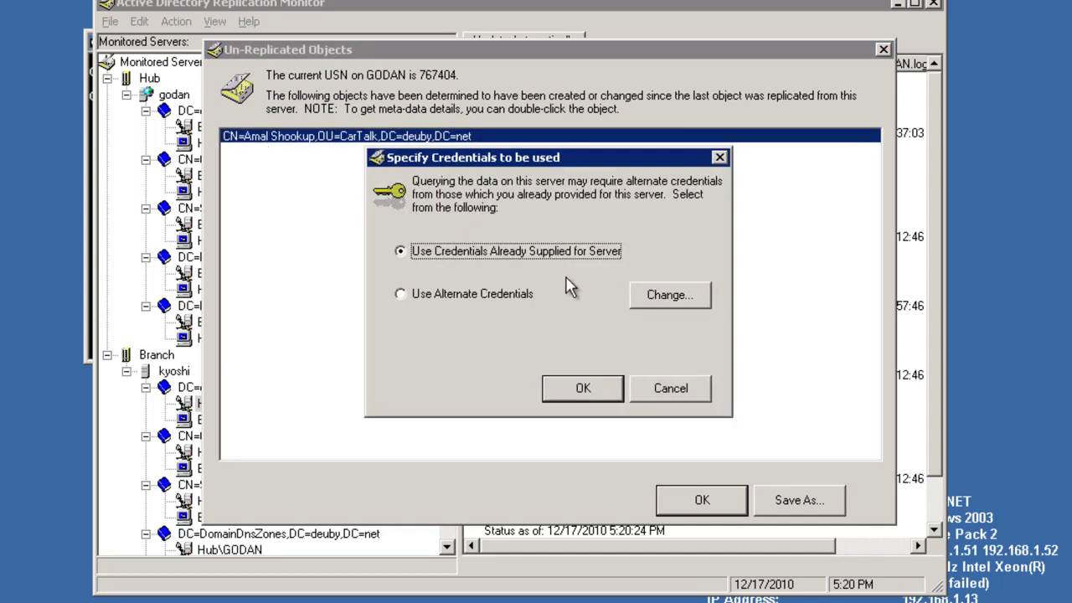
pyautogui.click(598, 398)
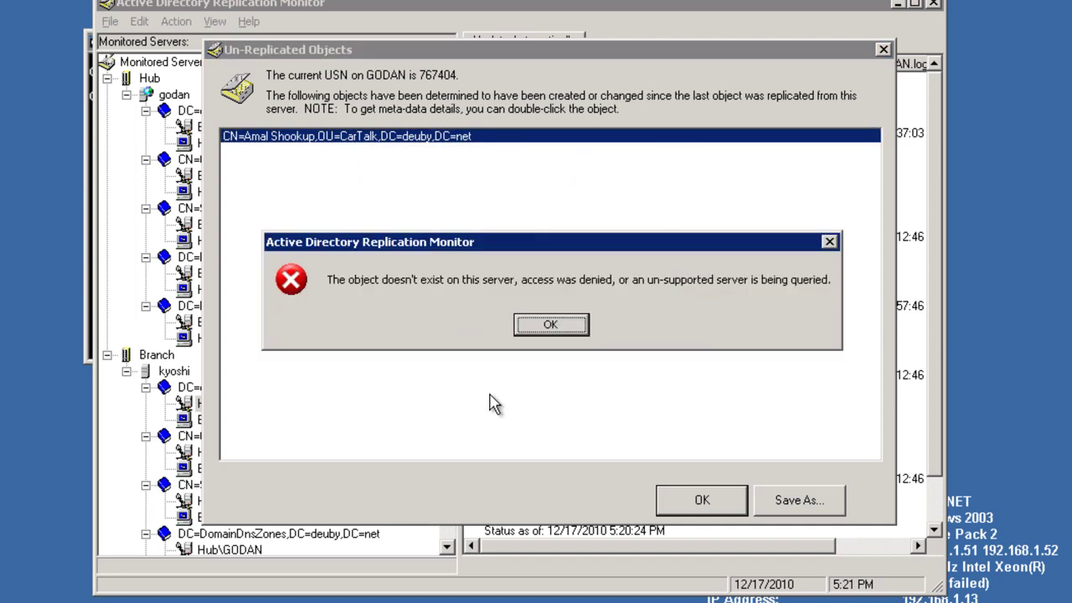
pyautogui.click(546, 327)
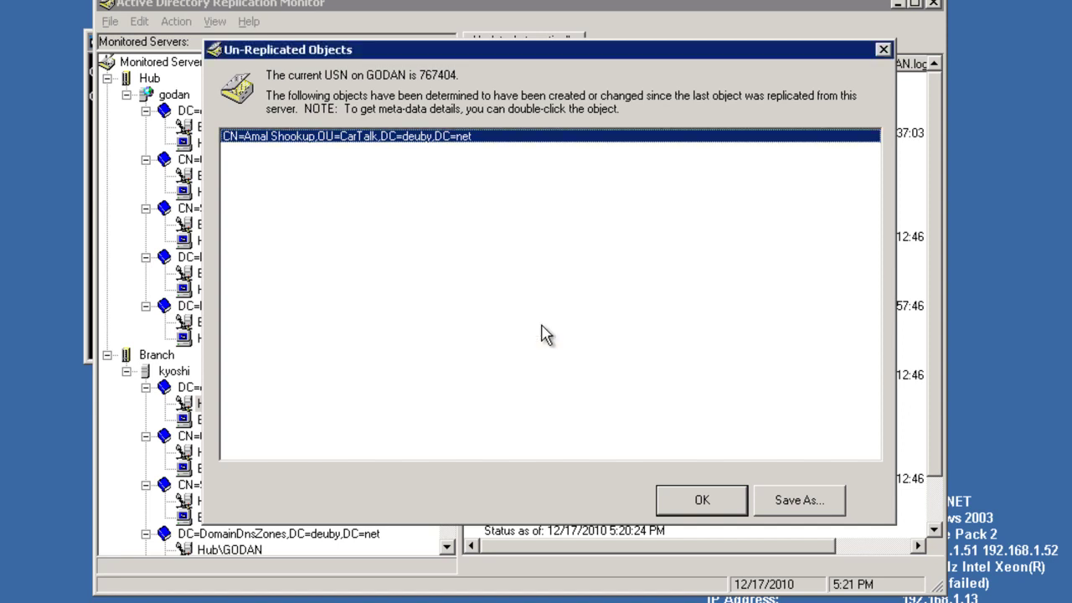